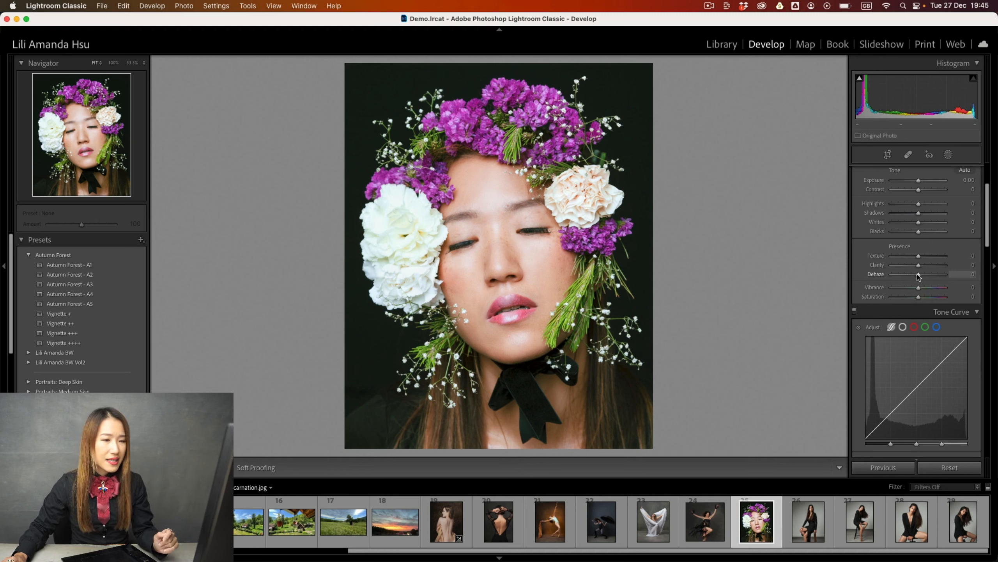
Soften the flower-crown portrait by setting Dehaze to −29, Clarity to −15 and Texture to −11.
mouse_move(918, 277)
mouse_down()
mouse_move(909, 278)
mouse_move(919, 276)
mouse_up()
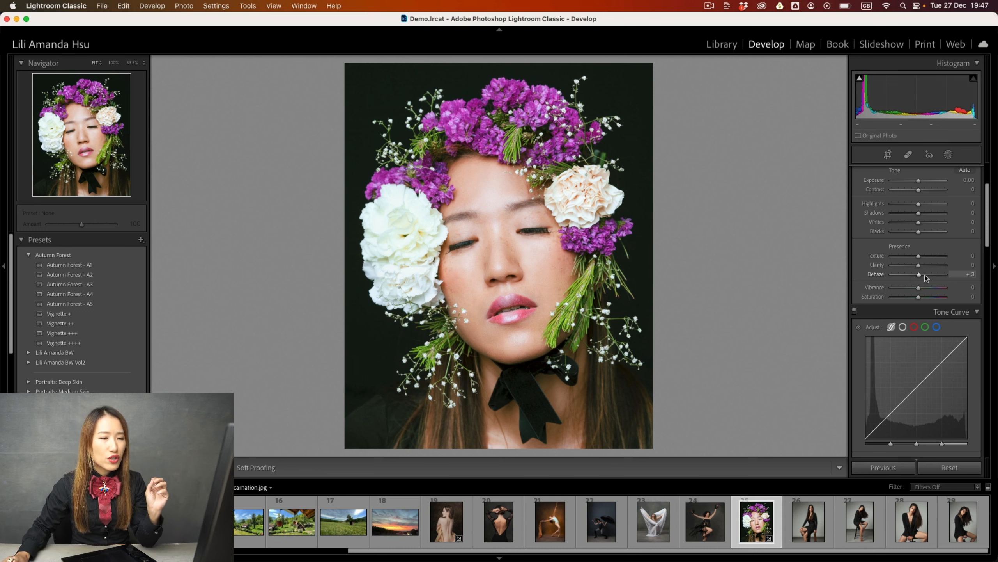
drag(920, 276, 915, 275)
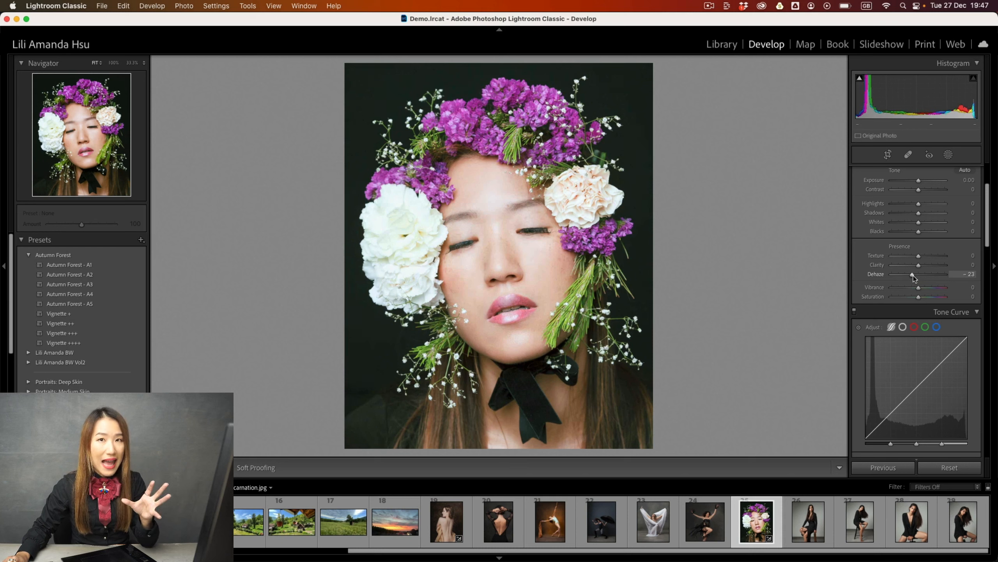
drag(913, 275, 915, 267)
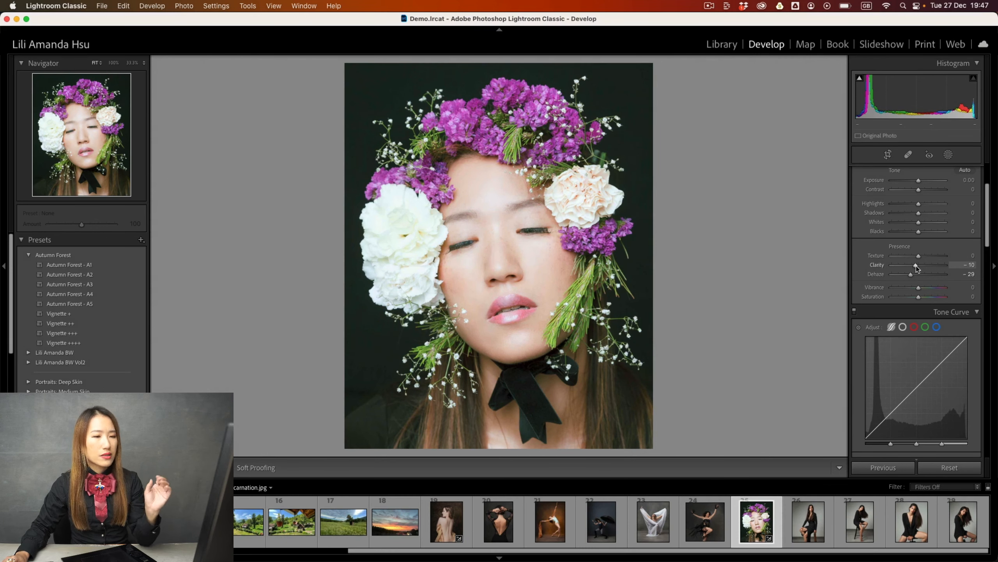
drag(915, 266, 915, 256)
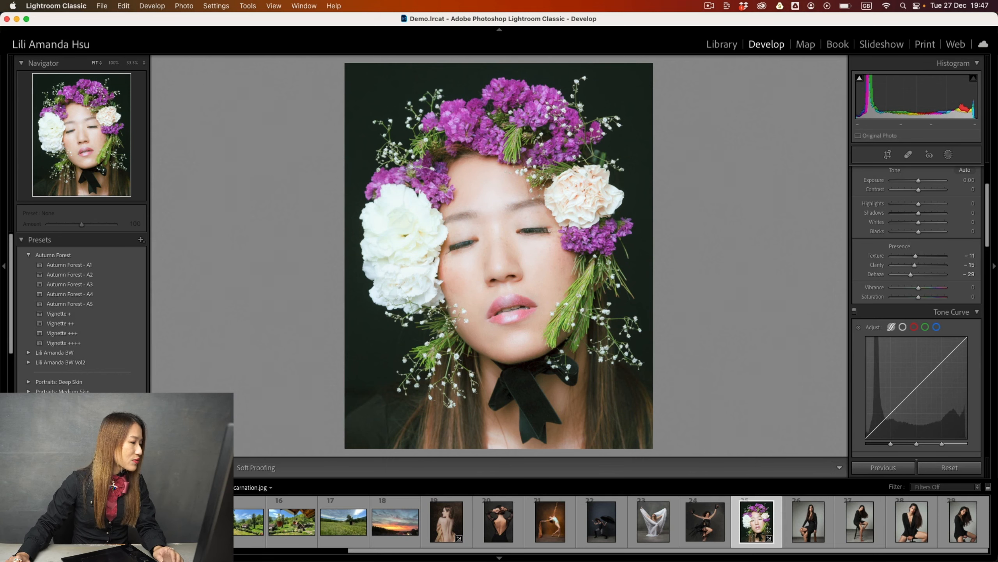
Compare the portrait's before and after versions and return to the single-photo view.
key(y)
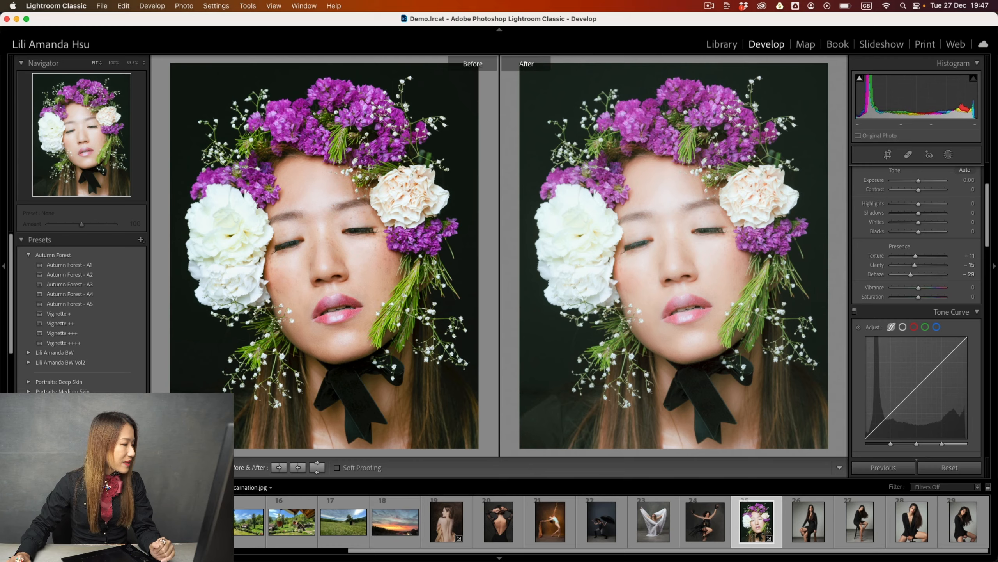
key(shift+y)
key(y)
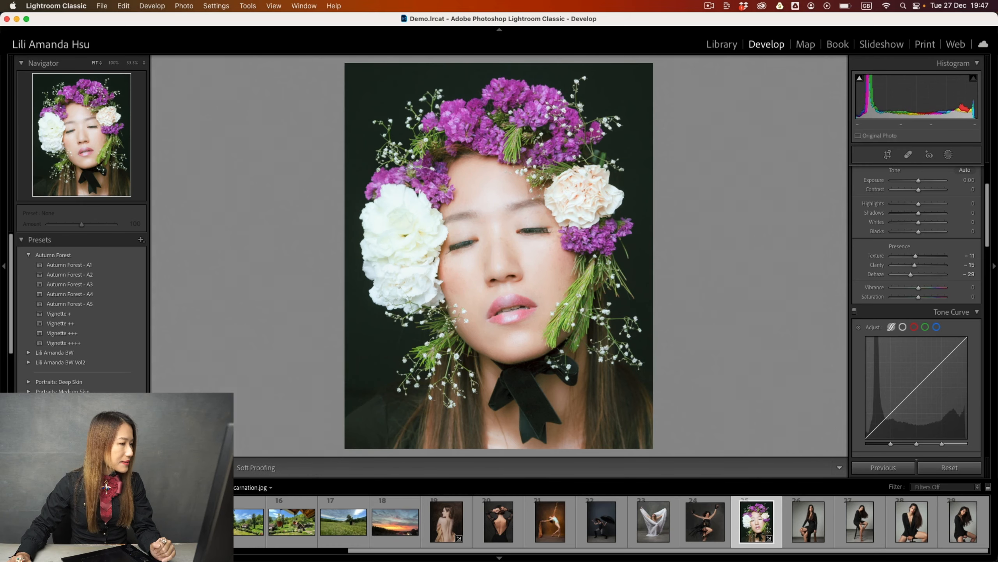
Set the portrait's Contrast to +6 and Blacks to −8, and show the before and after versions side by side.
scroll(929, 195, up, 1)
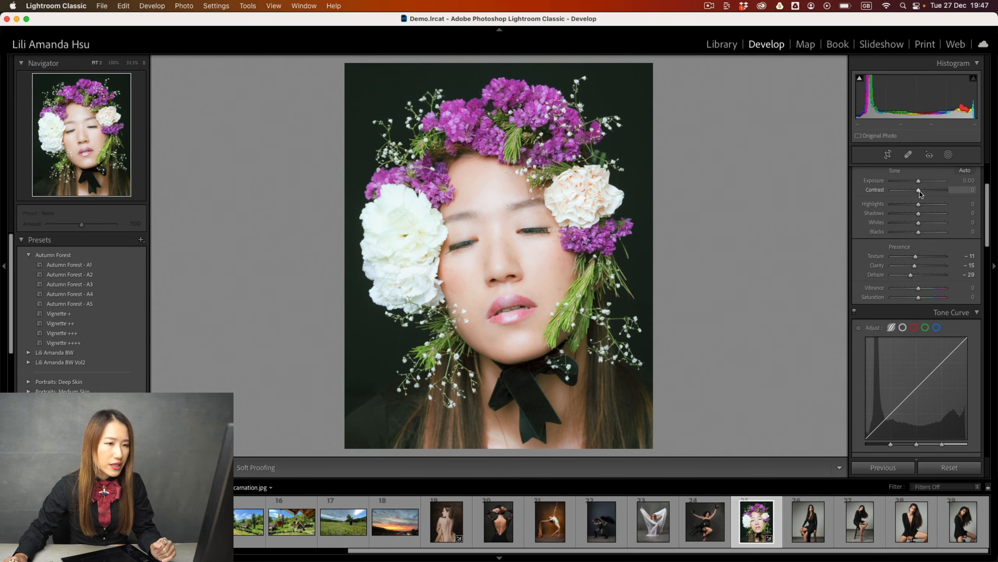
mouse_move(919, 232)
mouse_down()
mouse_move(906, 232)
mouse_move(946, 231)
mouse_move(922, 234)
mouse_up()
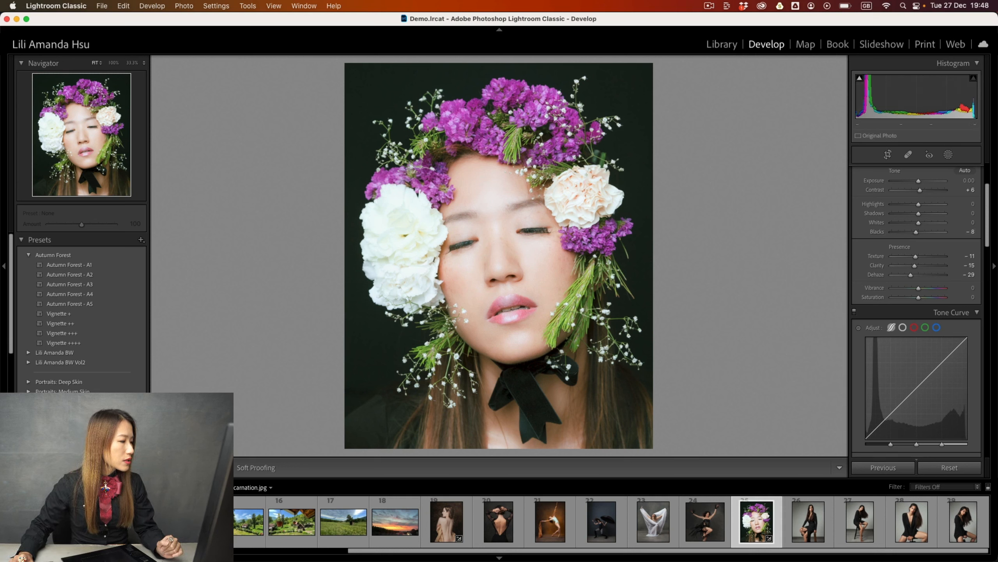
click(202, 467)
click(202, 467)
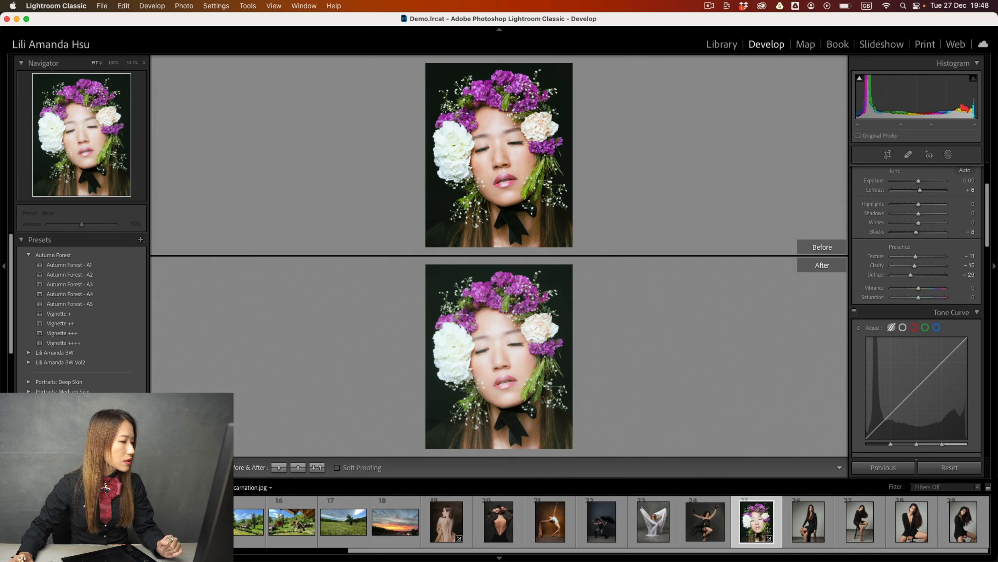
click(202, 467)
click(202, 467)
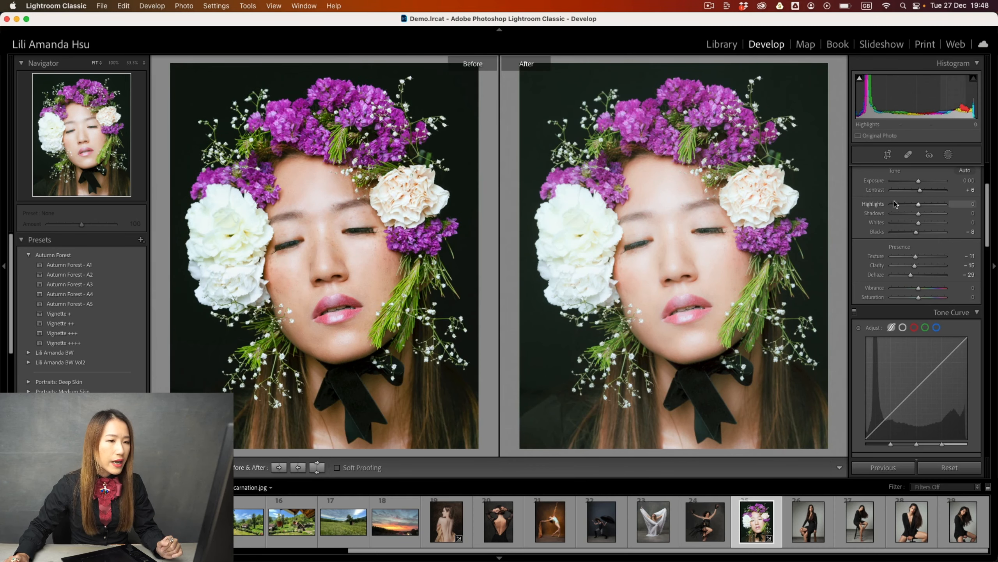
Deepen the portrait's dark tones with Shadows −37 and Blacks −26, and lower Dehaze to −32.
drag(919, 213, 893, 234)
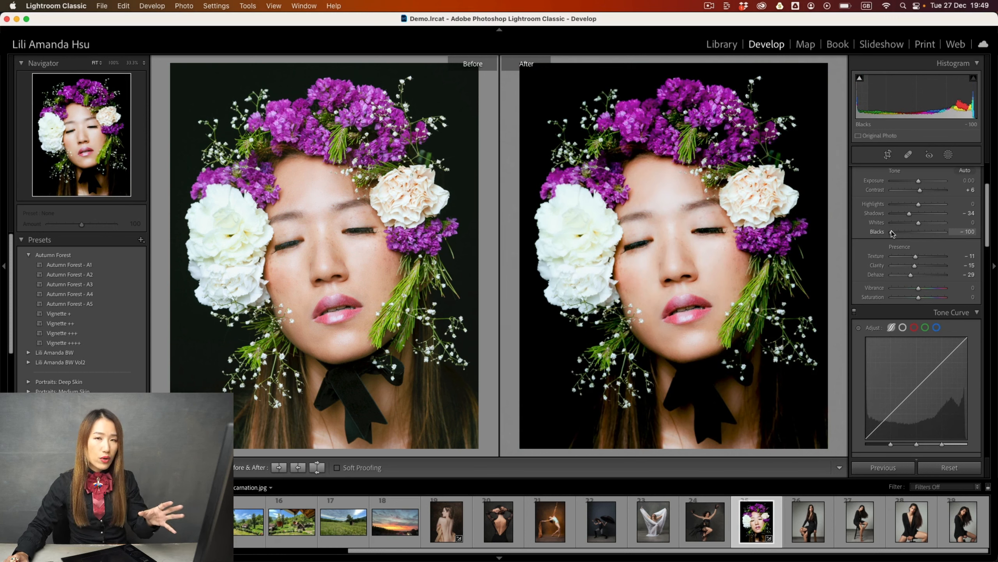
drag(893, 234, 908, 216)
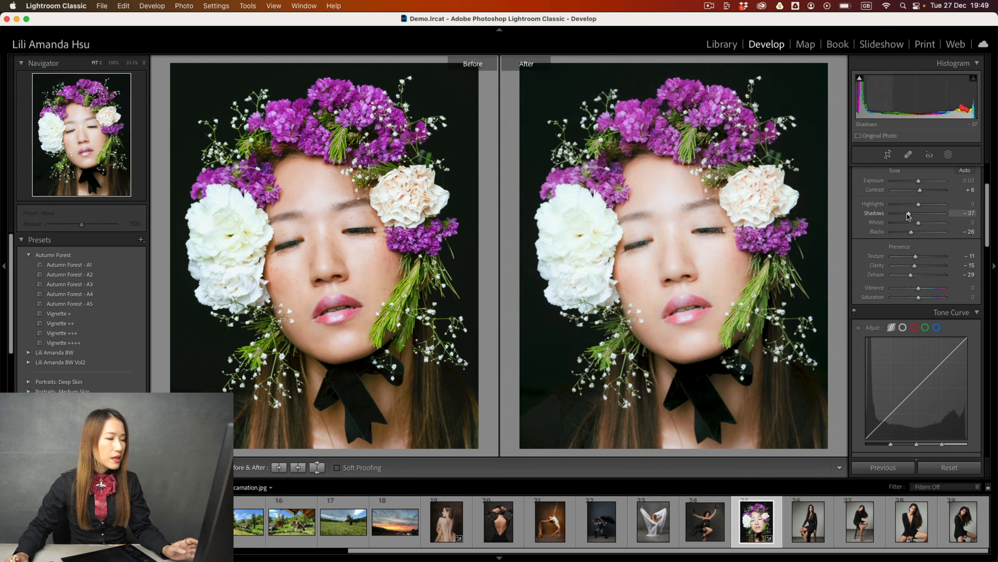
drag(910, 274, 908, 275)
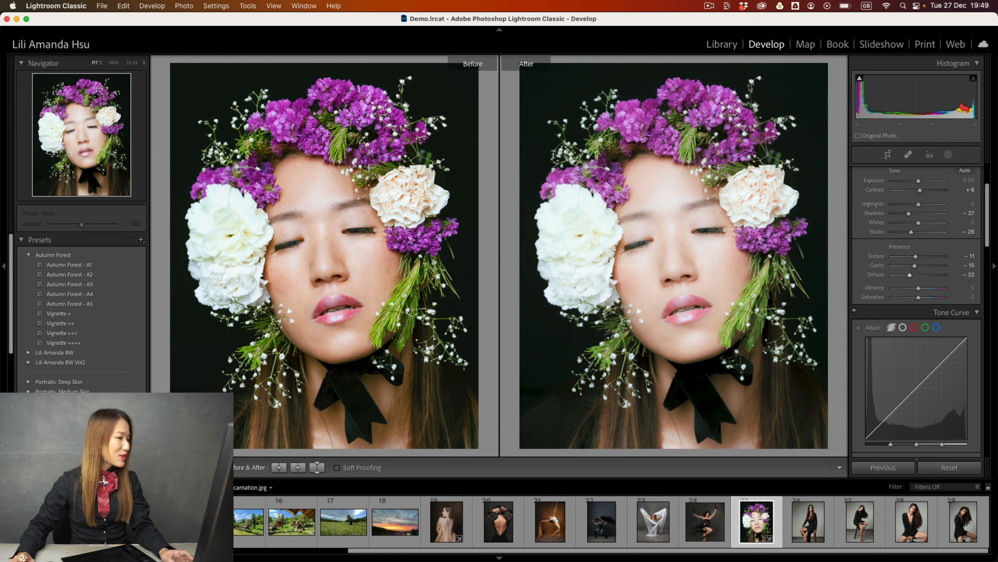
Open the photo of the woman draped in white fabric in the Develop module, without the before/after comparison.
click(729, 47)
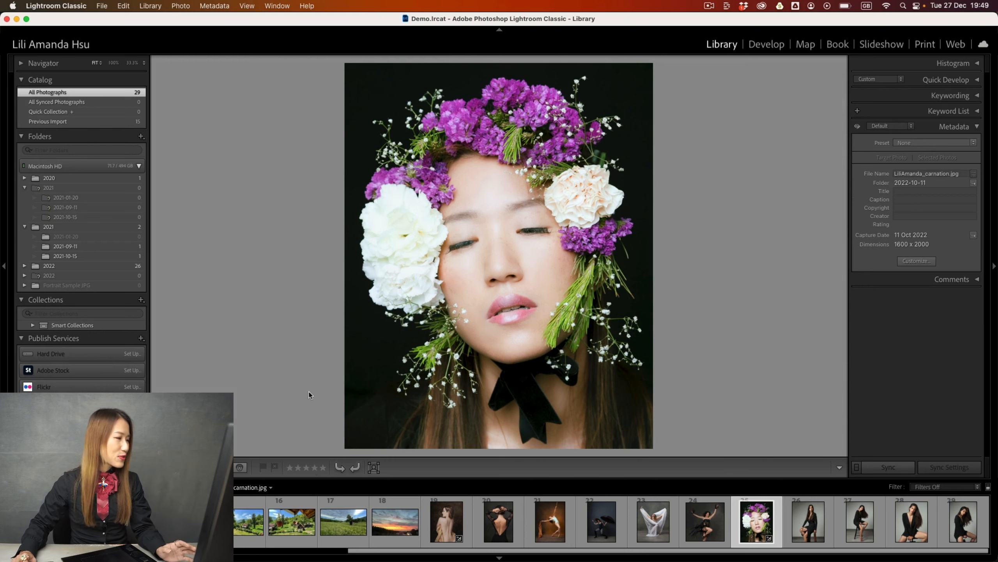
key(g)
click(490, 266)
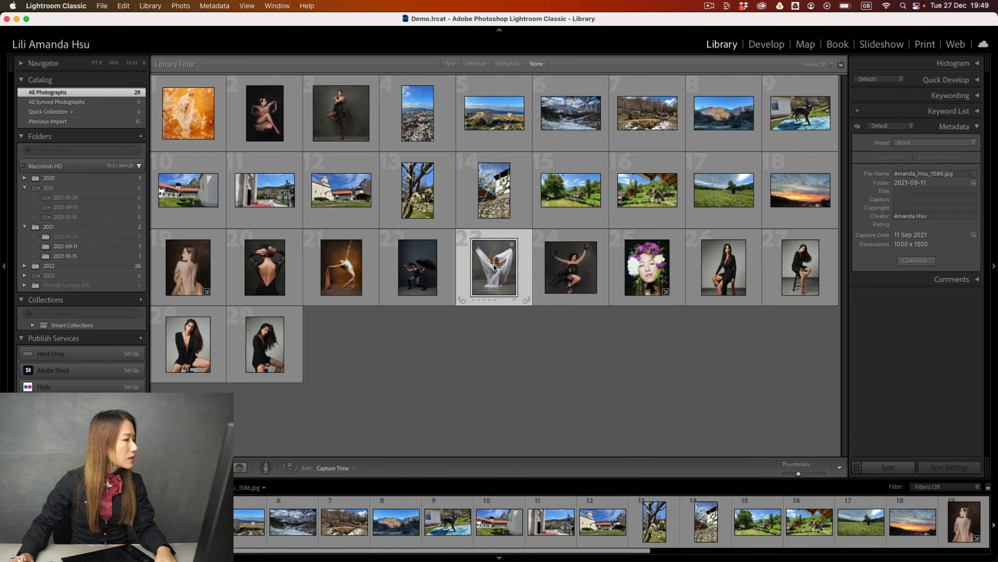
double_click(495, 268)
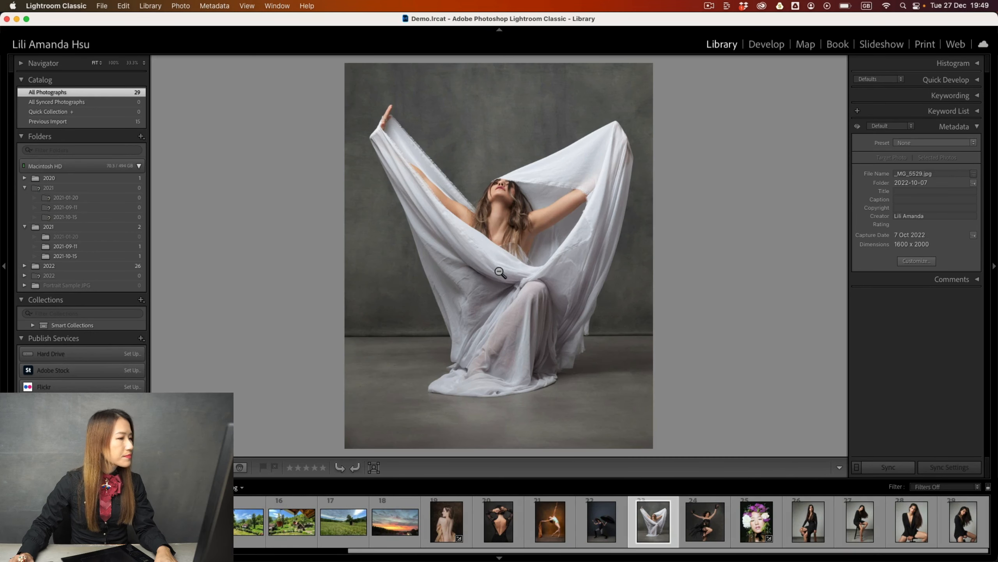
click(766, 44)
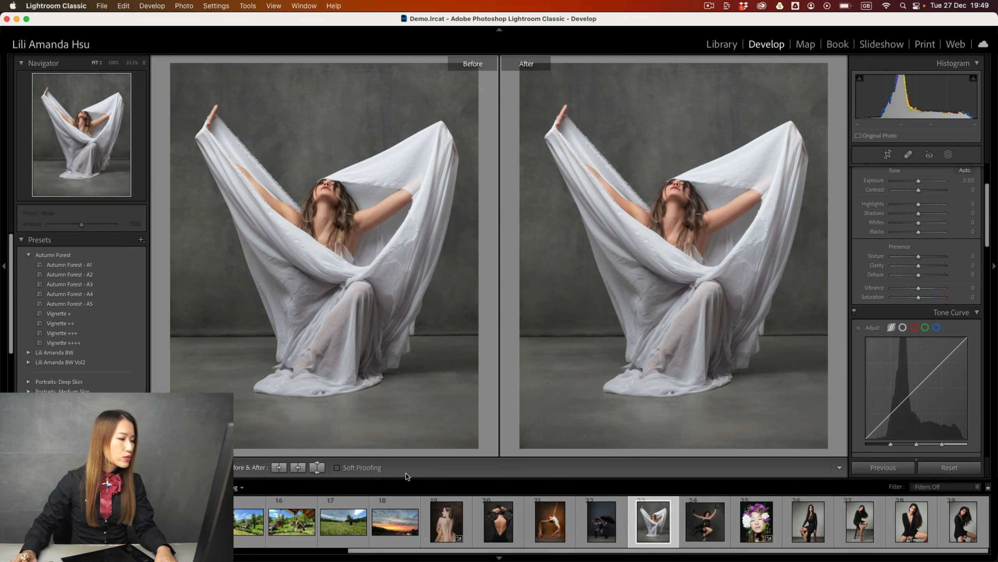
key(y)
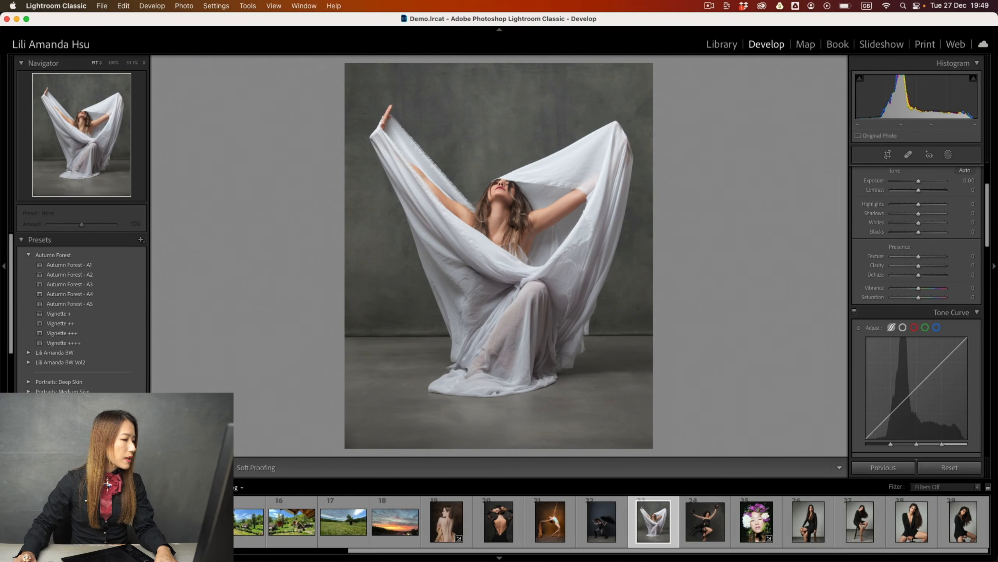
Copy the flower-crown portrait's Treatment & Profile, Basic, Tone Curve, HSL/Color and Color Grading settings.
super+click(770, 531)
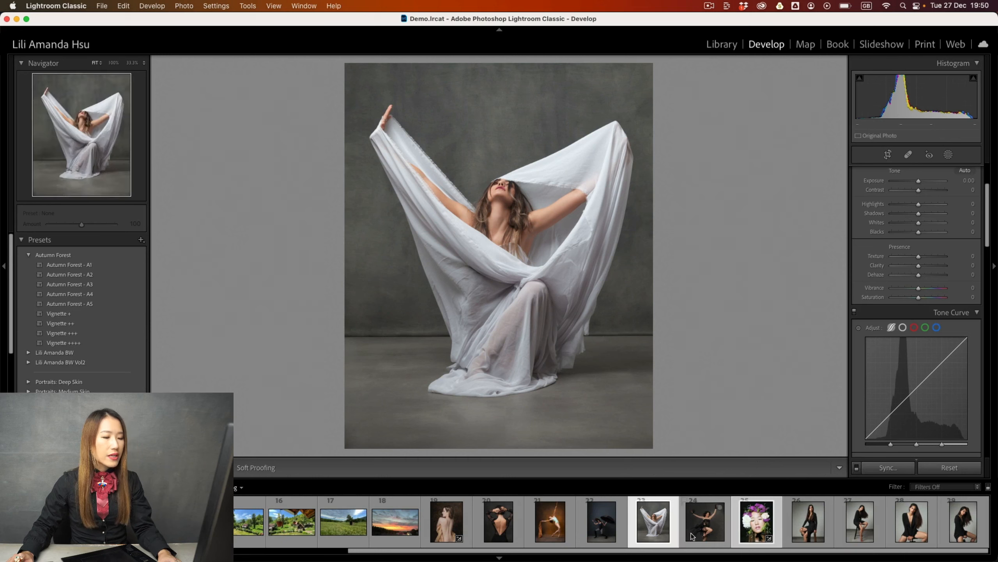
click(770, 533)
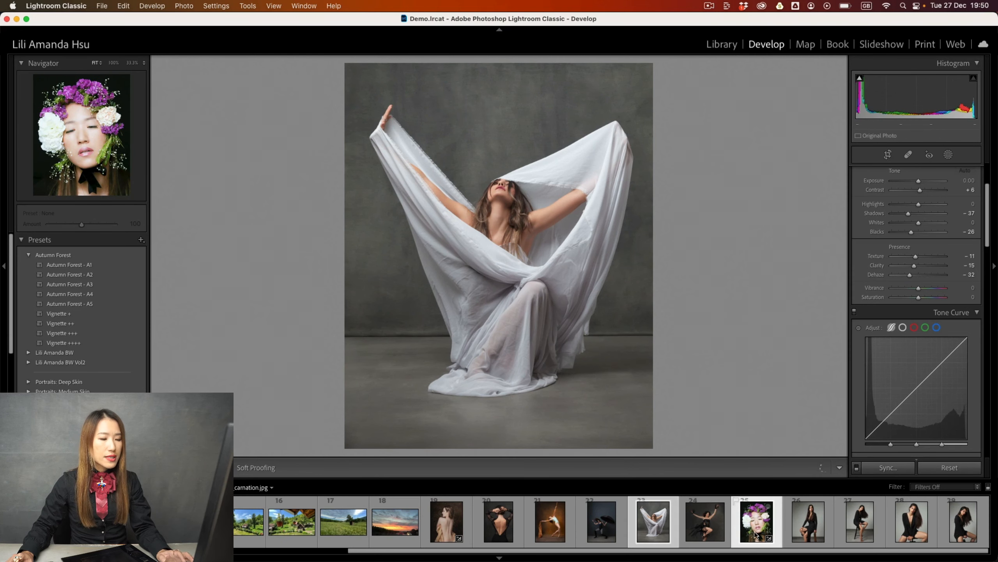
click(757, 524)
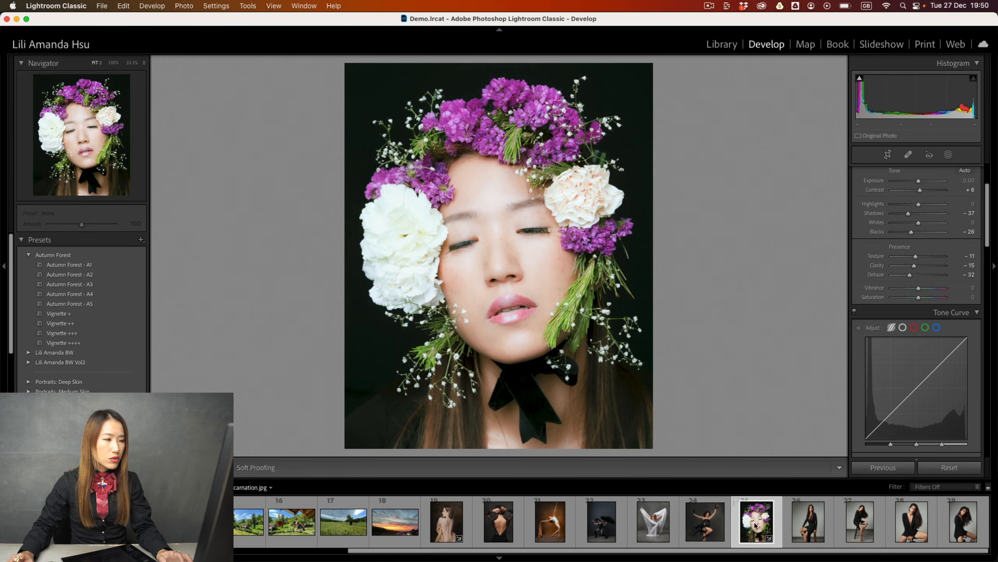
right_click(755, 525)
mouse_move(784, 437)
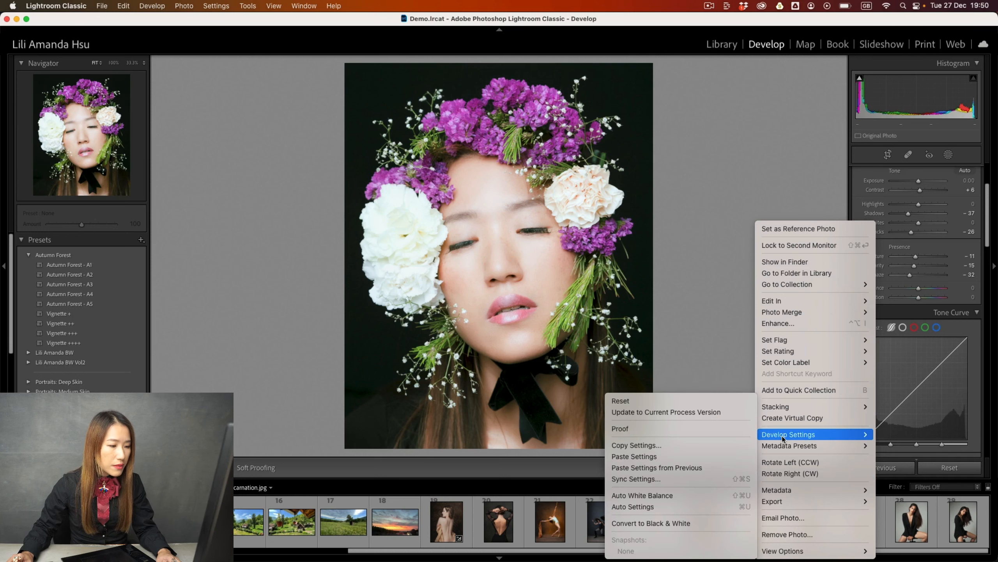
click(714, 443)
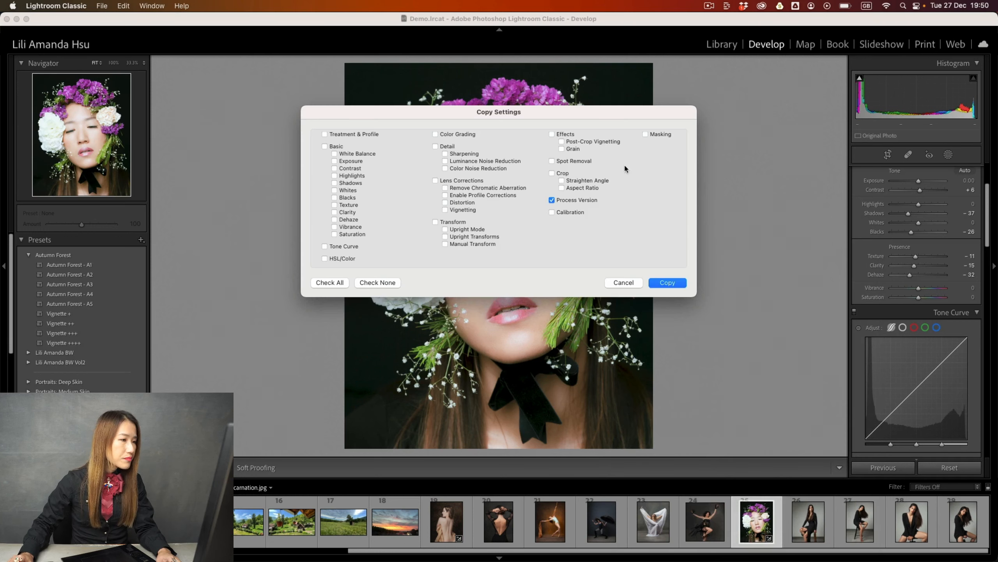
click(334, 134)
click(334, 146)
click(345, 247)
click(345, 259)
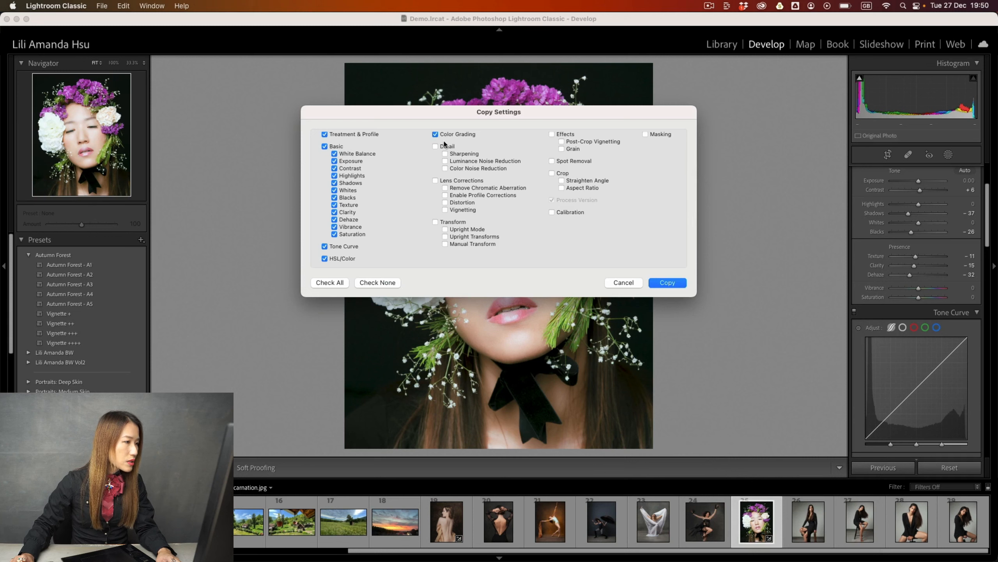
click(660, 282)
Paste the copied develop settings onto the white fabric photo.
click(653, 530)
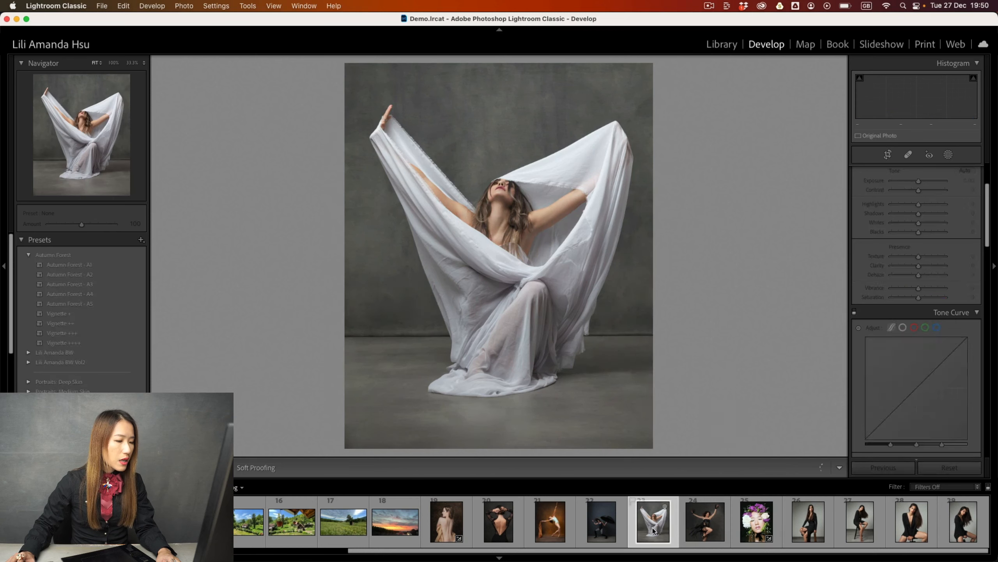
right_click(653, 530)
mouse_move(738, 442)
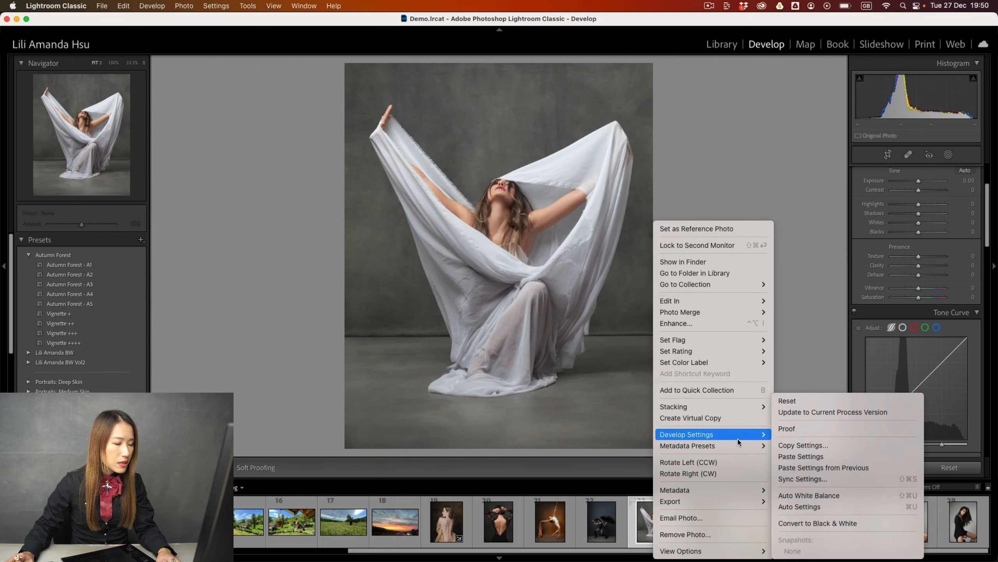
click(827, 455)
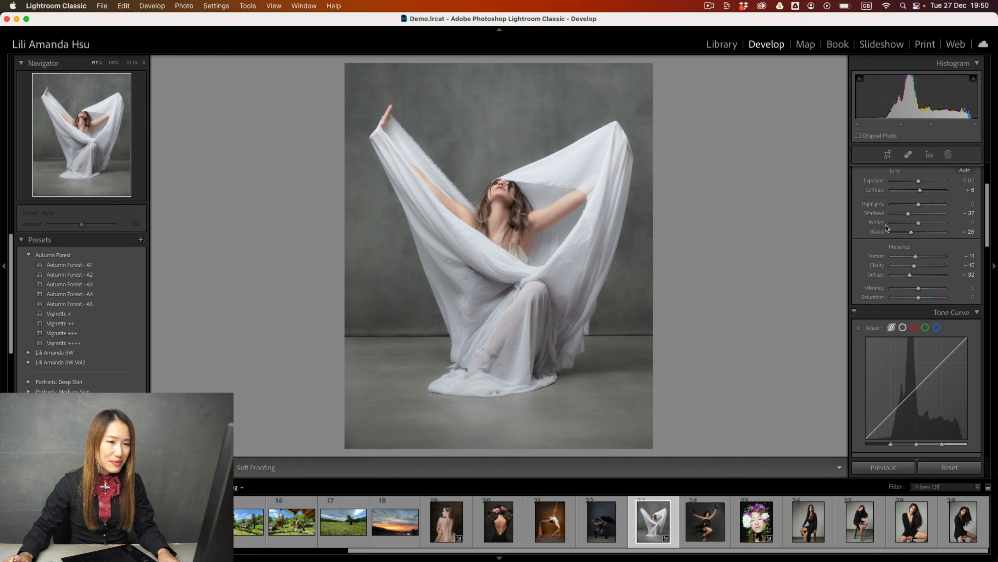
Set the white fabric photo's Exposure to −0.65, Highlights to +36 and Whites to +37.
scroll(885, 193, up, 1)
drag(918, 200, 927, 242)
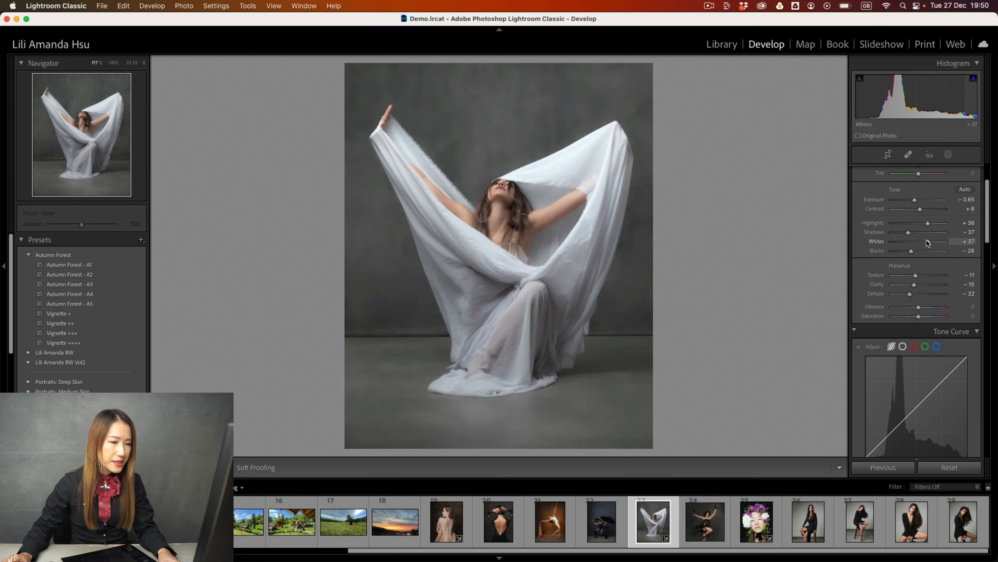
Set the tone curve regions to Highlights +7, Lights +8, Darks −4 and Shadows −7, and compare before and after.
scroll(932, 354, down, 5)
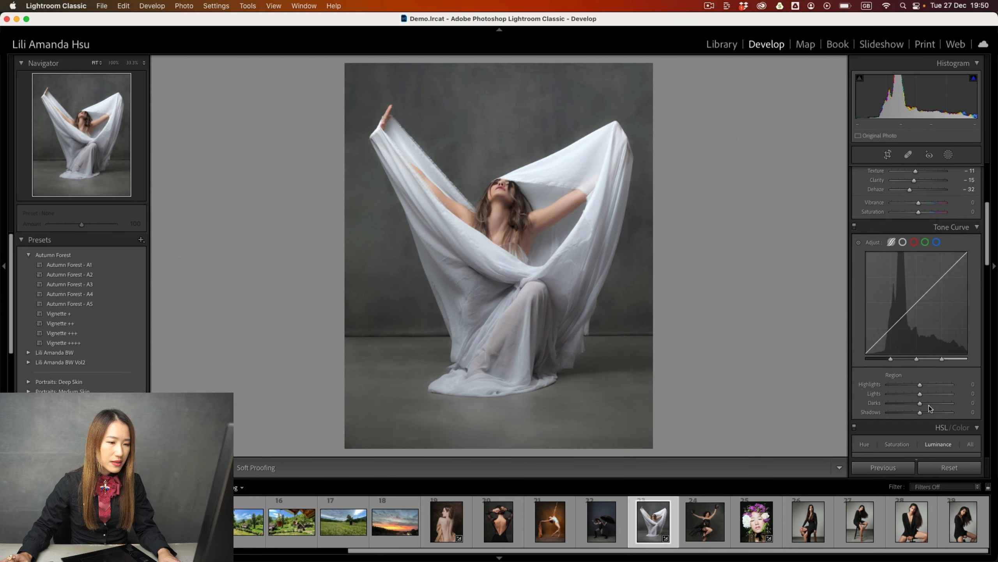
mouse_move(920, 394)
mouse_down()
mouse_move(917, 412)
mouse_move(923, 386)
mouse_up()
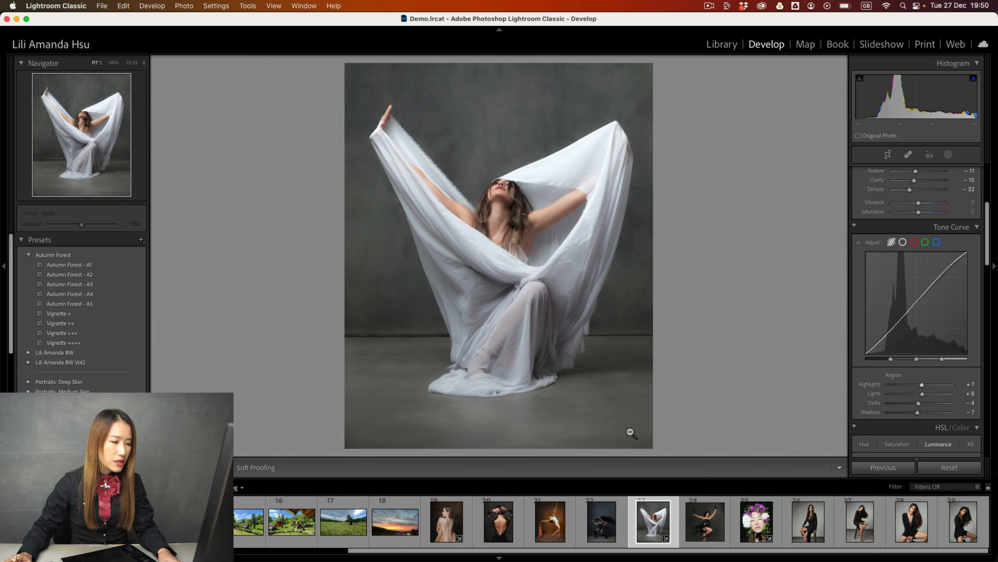
key(y)
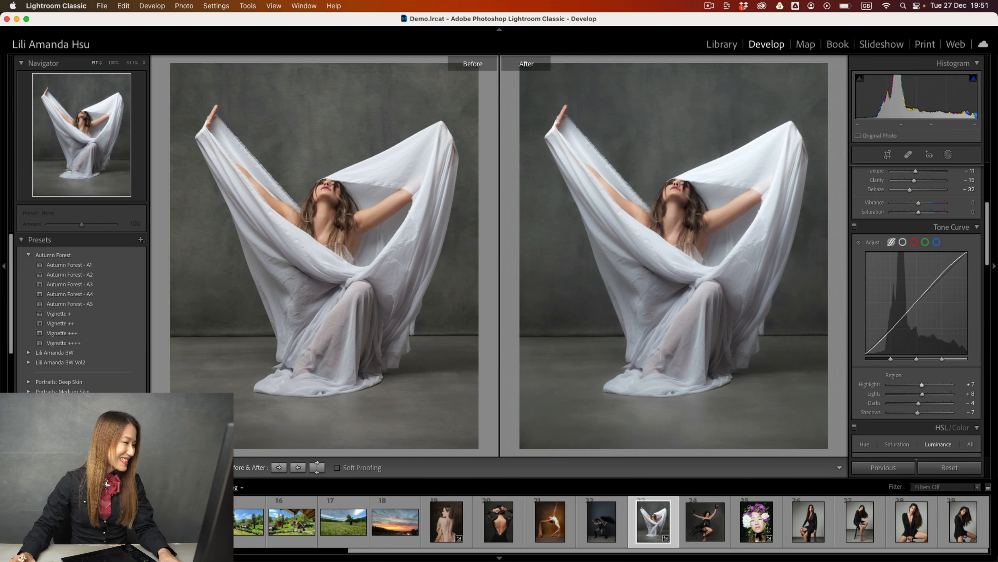
key(y)
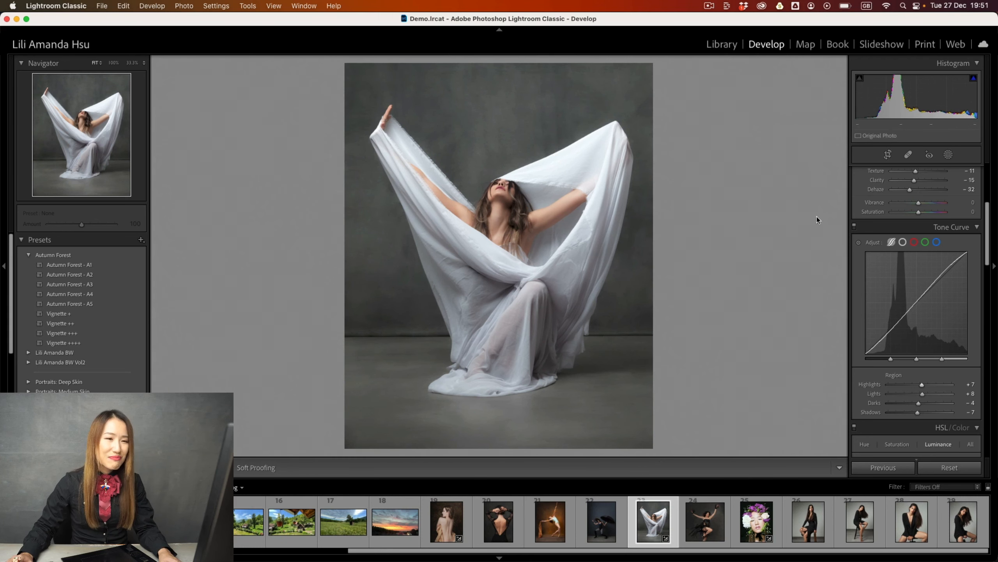
Raise the white fabric photo's Exposure to −0.35 and return to the Library module.
scroll(855, 233, up, 5)
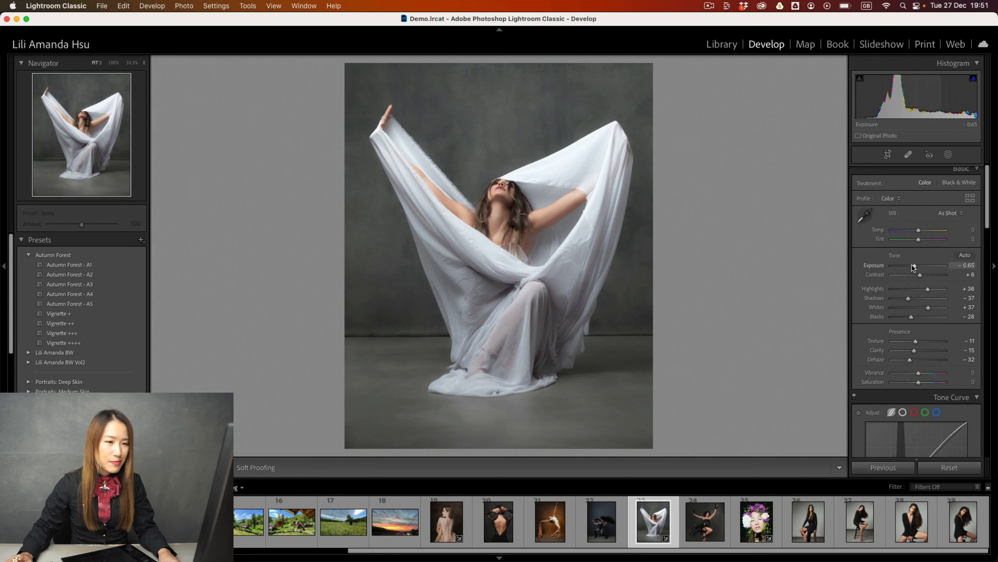
drag(915, 268, 917, 268)
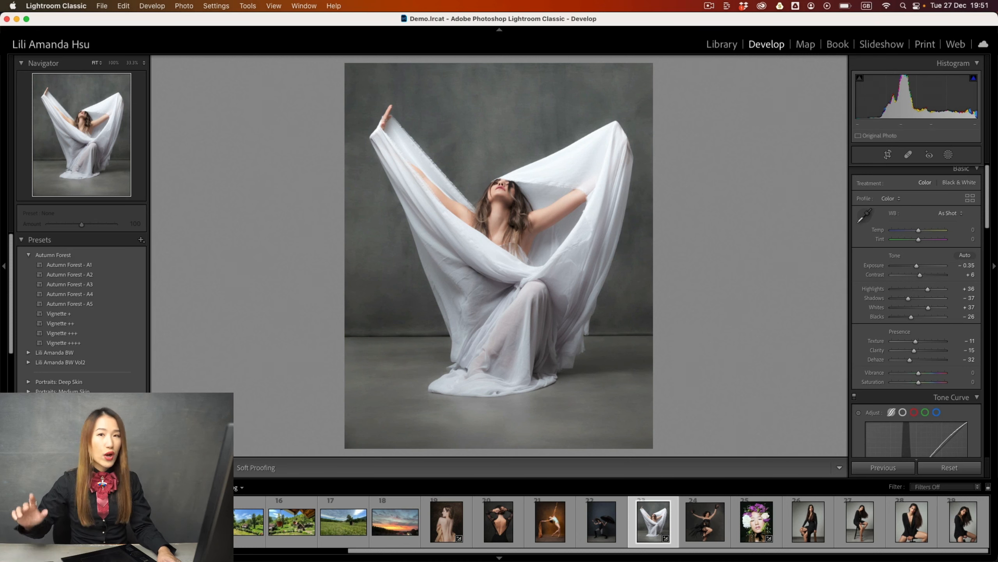
click(713, 46)
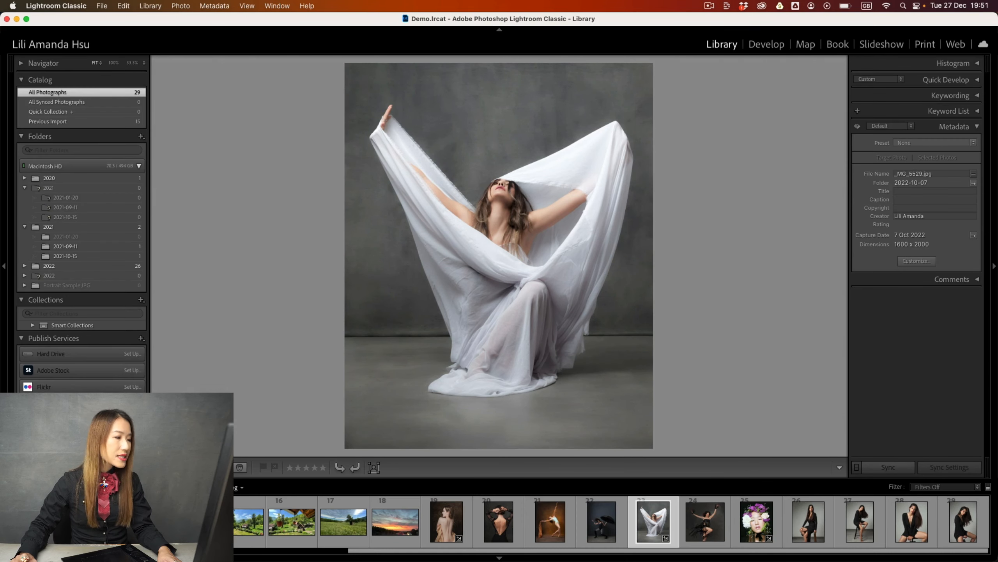
Paste the copied develop settings onto the dark portrait of the seated woman wrapped in peach fabric.
key(g)
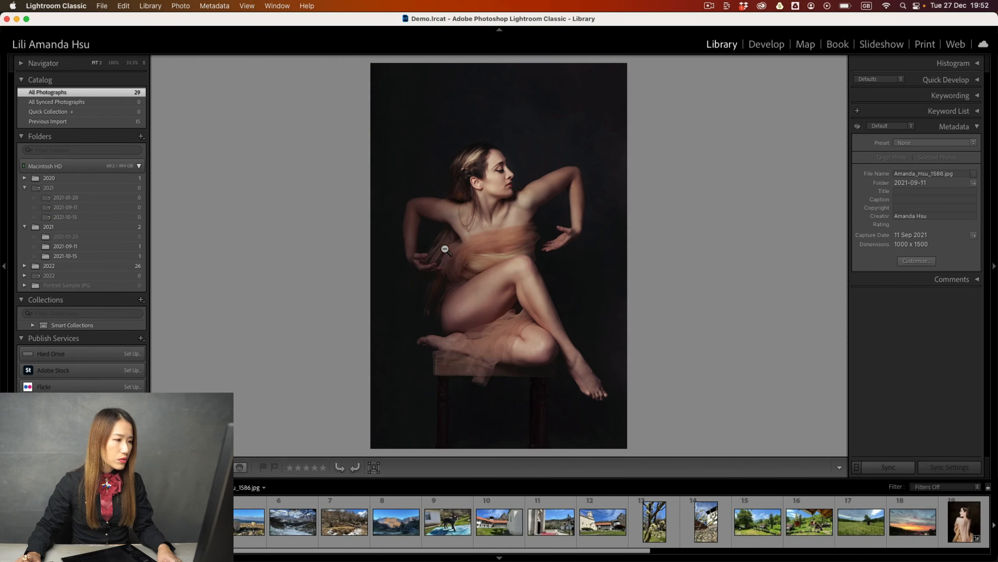
right_click(446, 252)
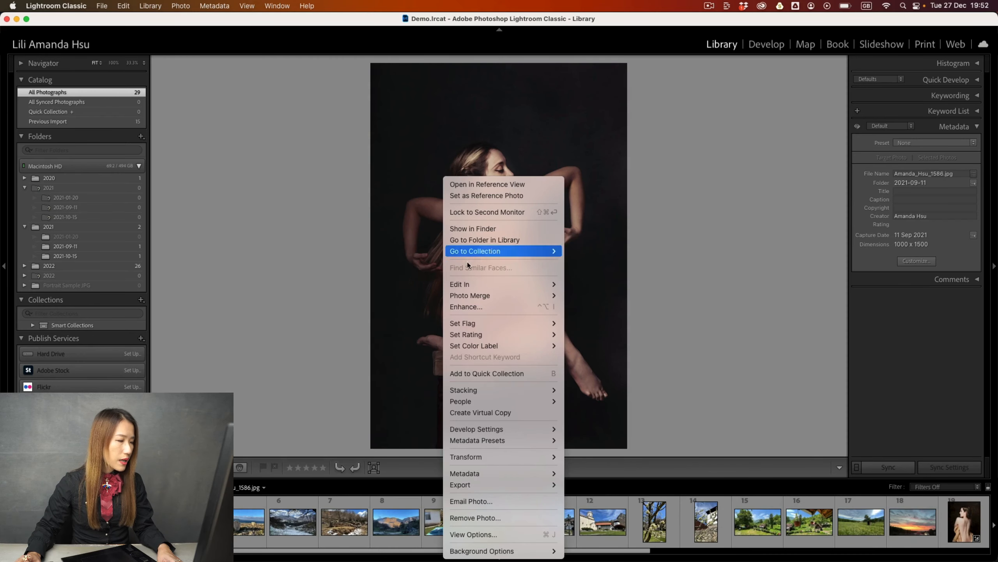
mouse_move(534, 429)
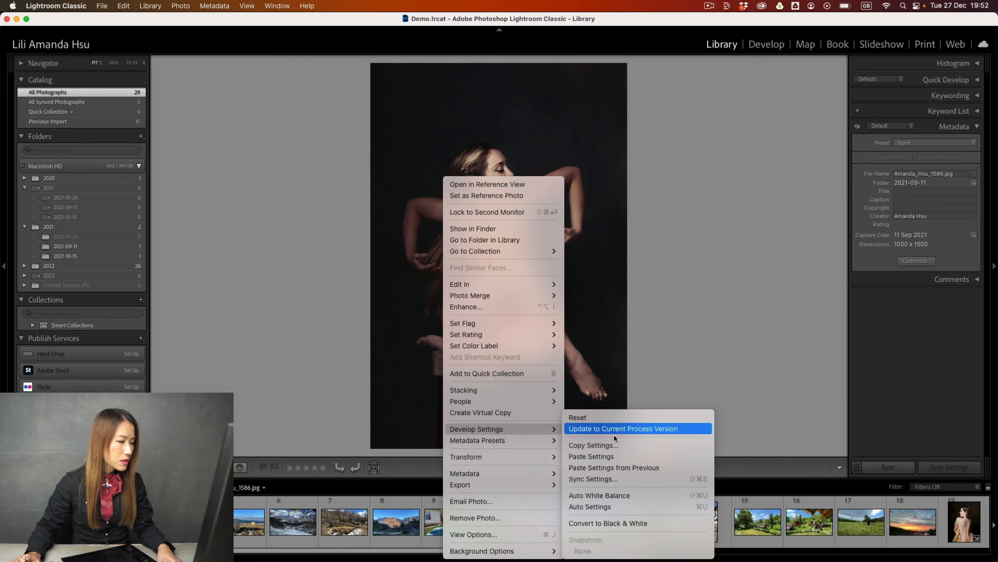
click(630, 455)
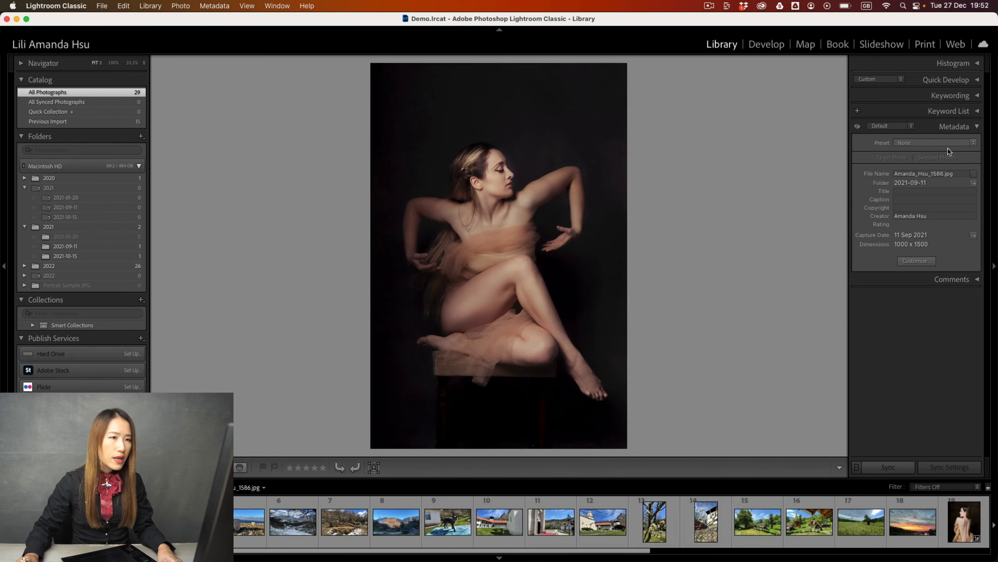
Open the peach fabric portrait in the Develop module and set its Dehaze to −60.
click(768, 45)
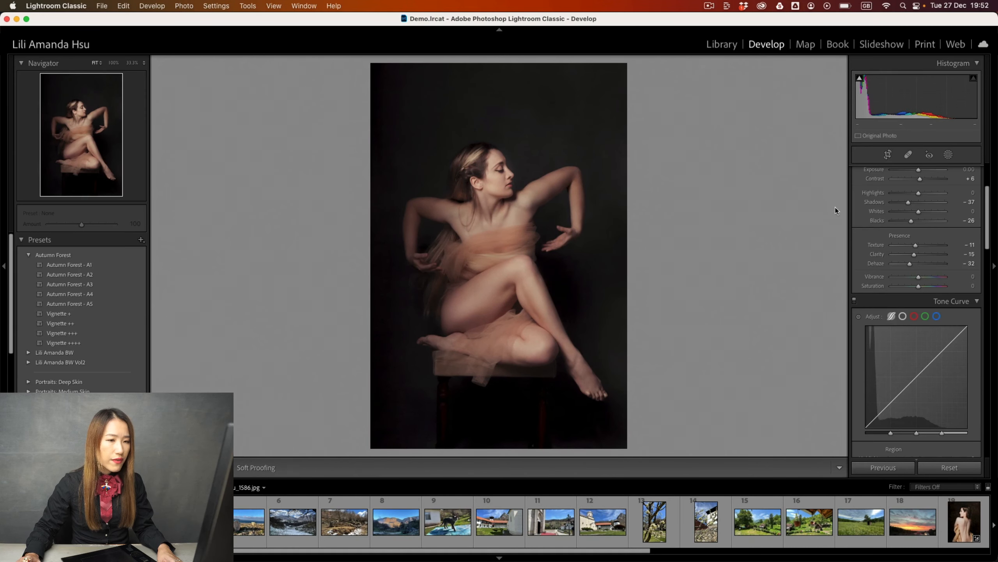
drag(908, 264, 901, 265)
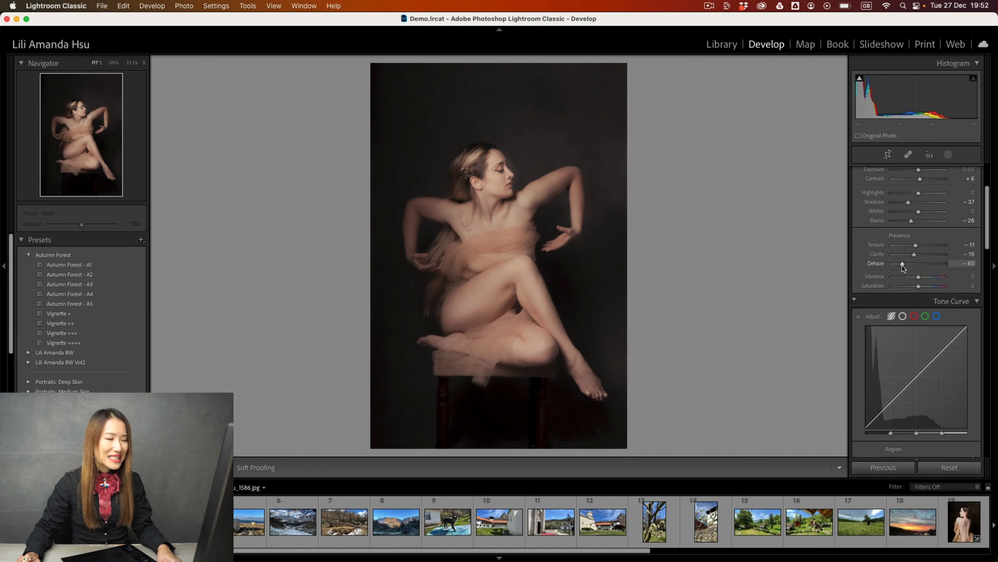